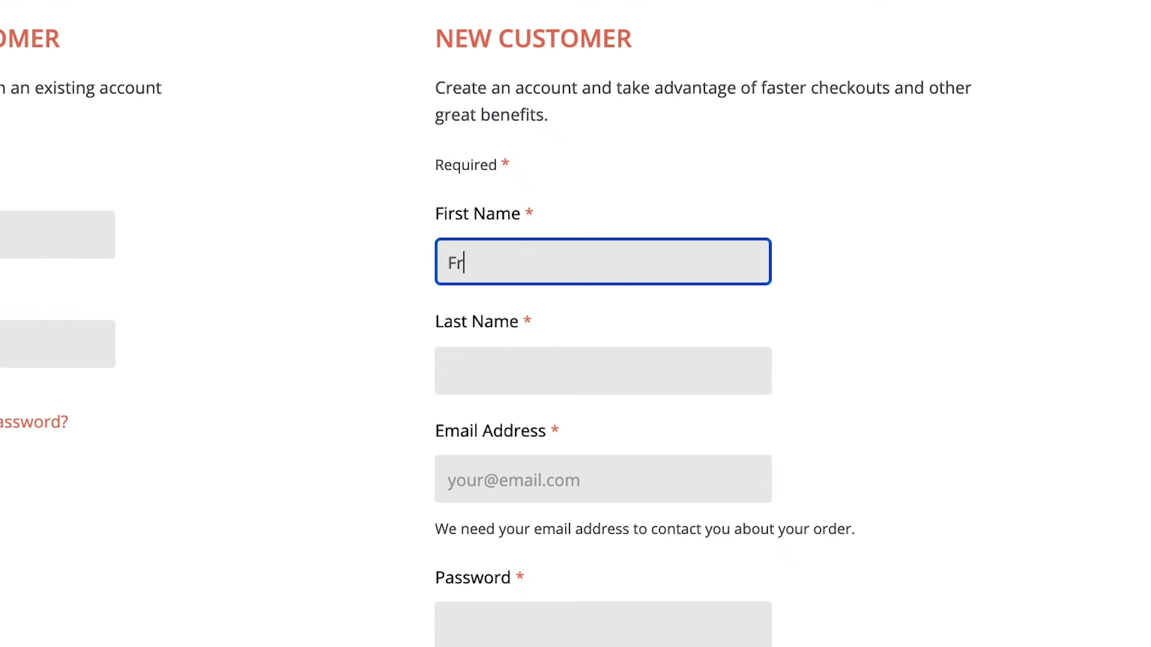
- Fill the Register form with the customer's first and last name, e-mail address, and password entered twice
{"action": "type", "text": "an"}
{"action": "key", "text": "Tab"}
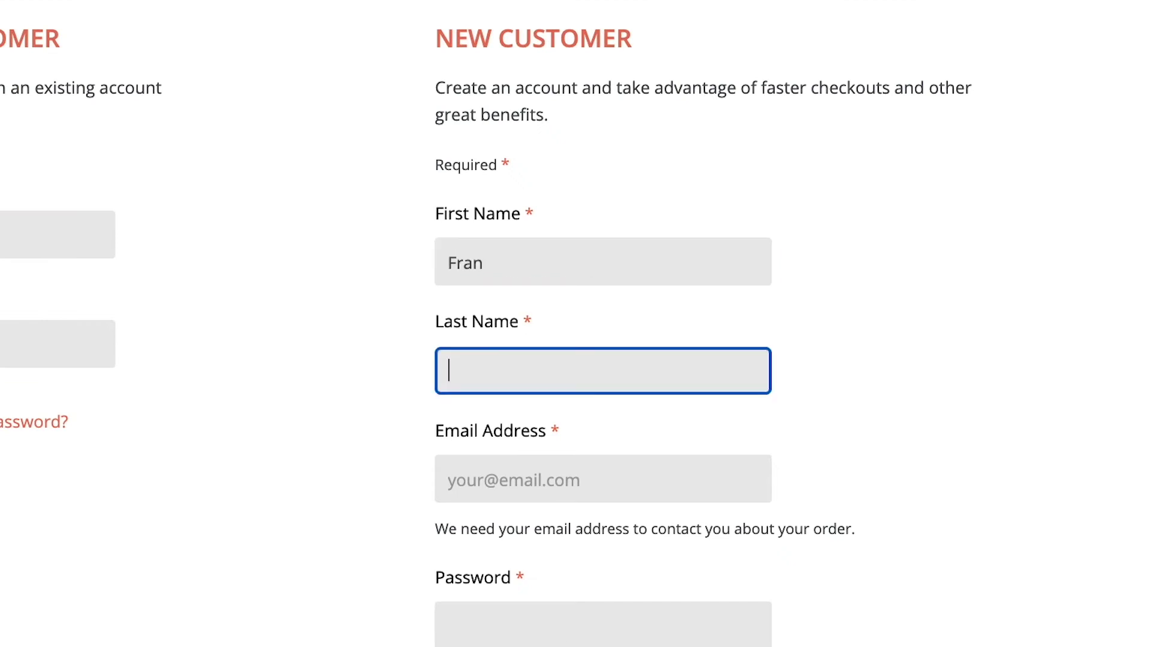
{"action": "key", "text": "Tab"}
{"action": "type", "text": "fga"}
{"action": "key", "text": "Down"}
{"action": "key", "text": "Return"}
{"action": "key", "text": "Tab"}
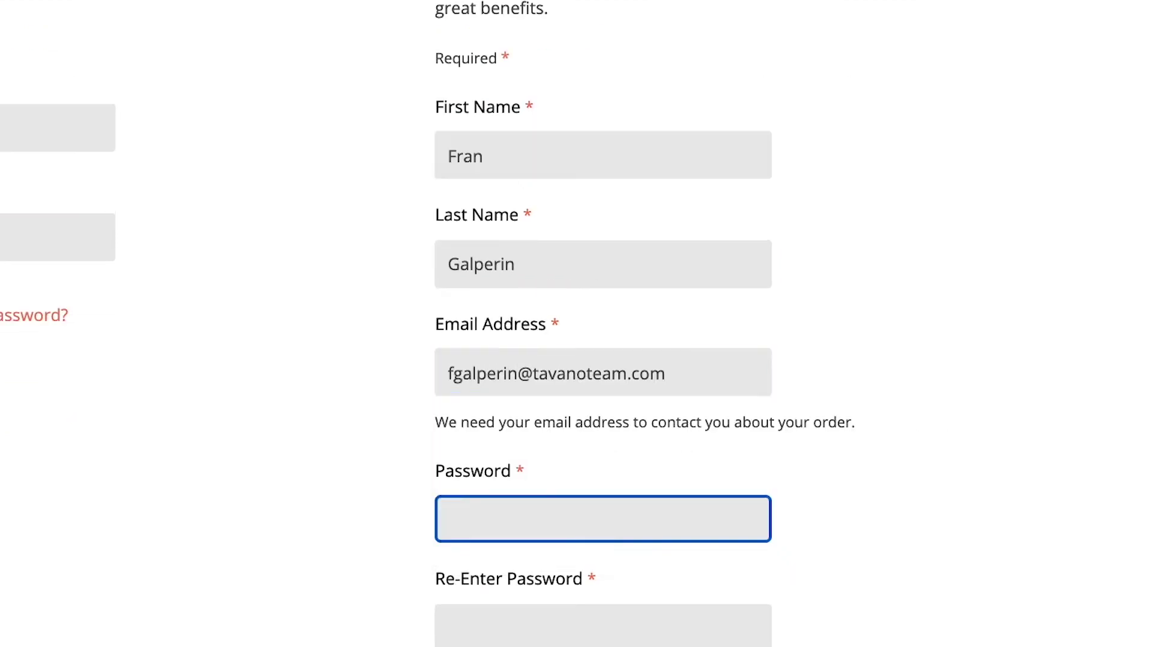
{"action": "type", "text": "••••••••••"}
{"action": "key", "text": "Tab"}
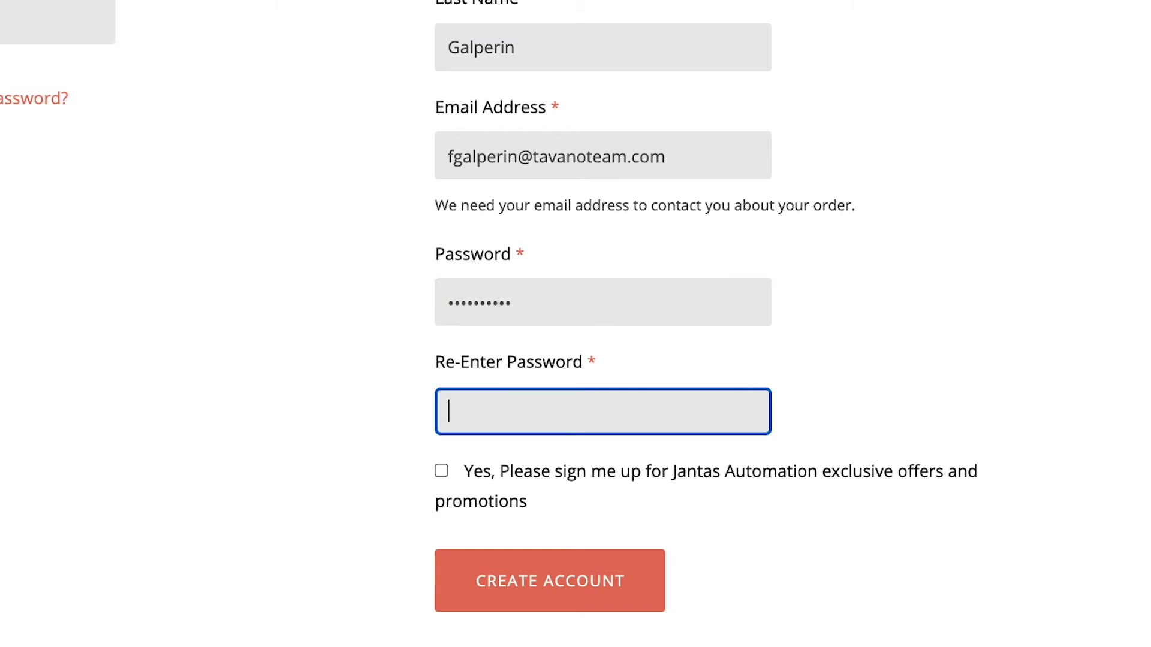
{"action": "type", "text": "••••••••••"}
{"action": "key", "text": "Tab"}
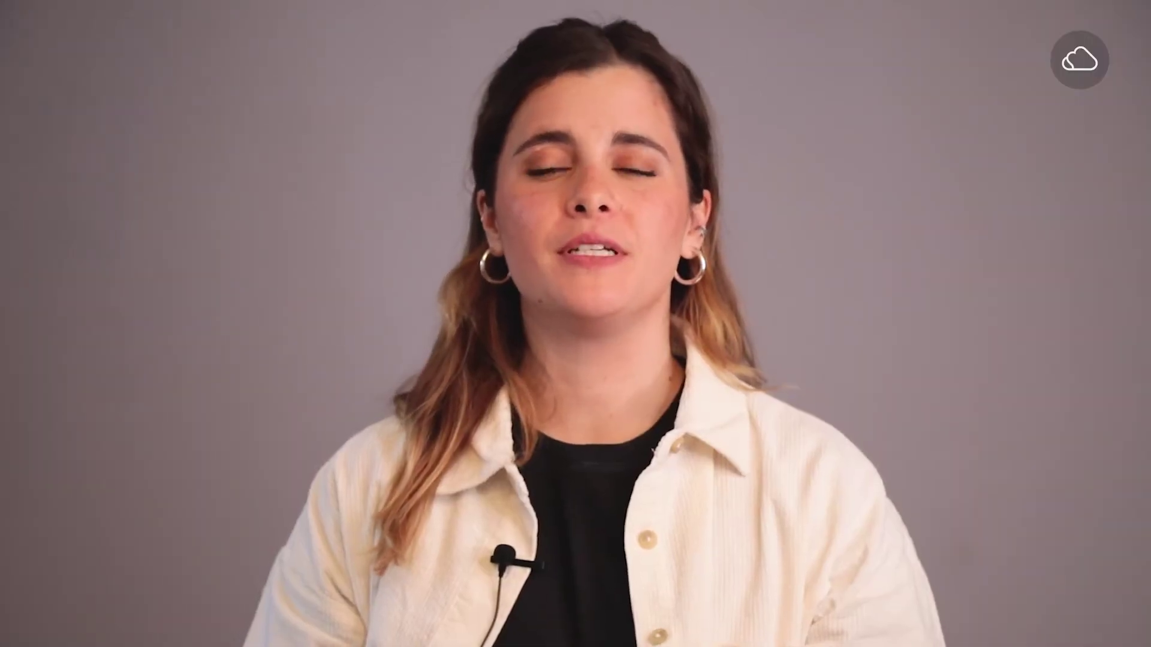
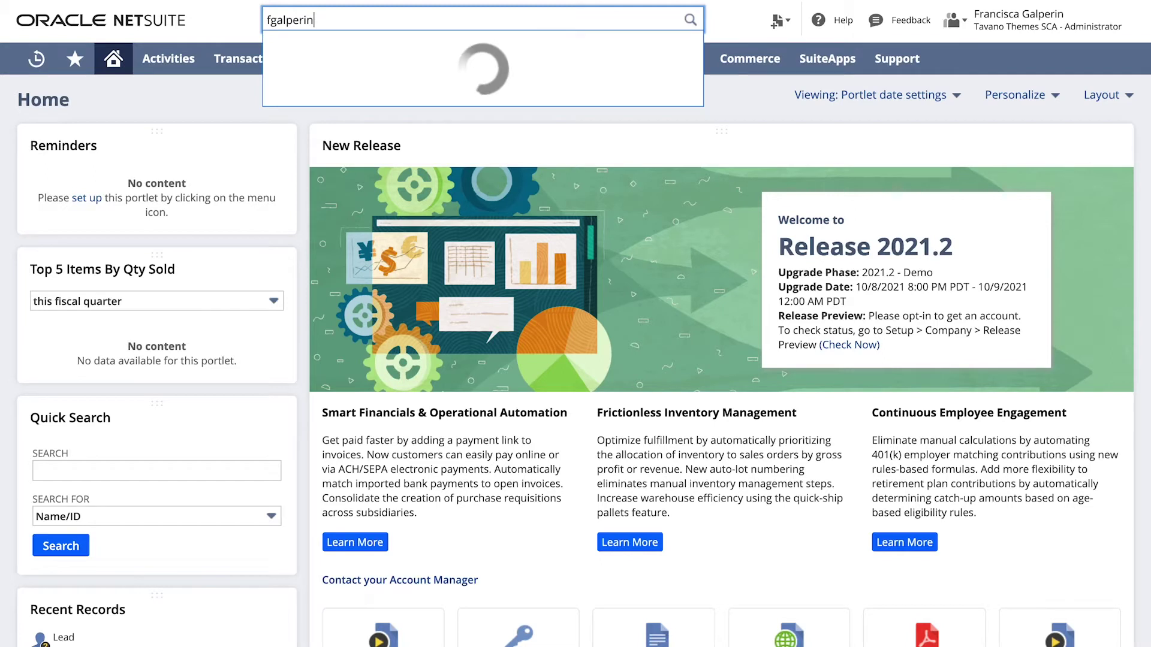
- Search globally for the new customer's e-mail address and open the matching Lead record
{"action": "left_click", "coordinate": [544, 70]}
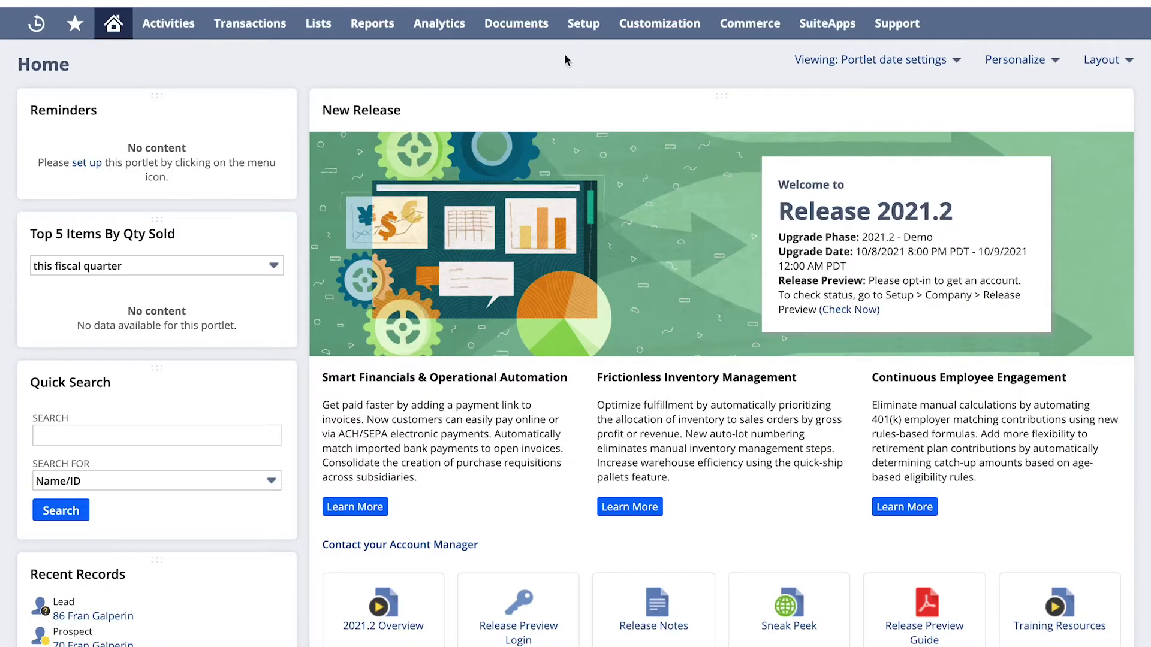
- Tick Web Site Duplicate Email Management on the Enable Features Web Presence tab
{"action": "mouse_move", "coordinate": [578, 24]}
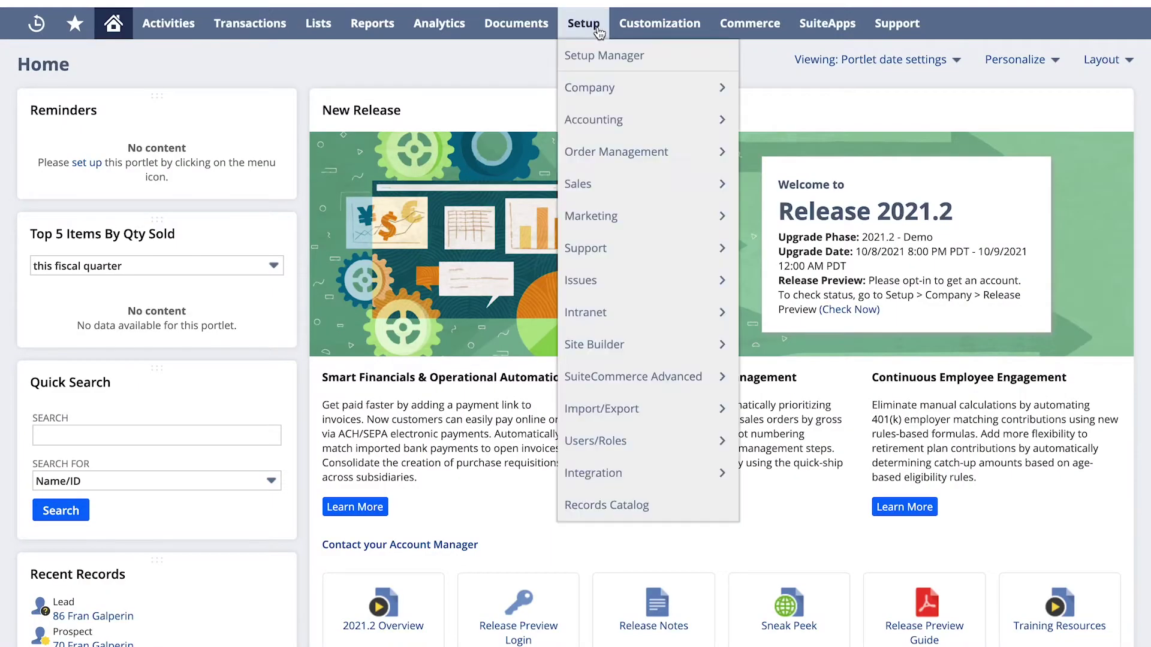
{"action": "mouse_move", "coordinate": [595, 90]}
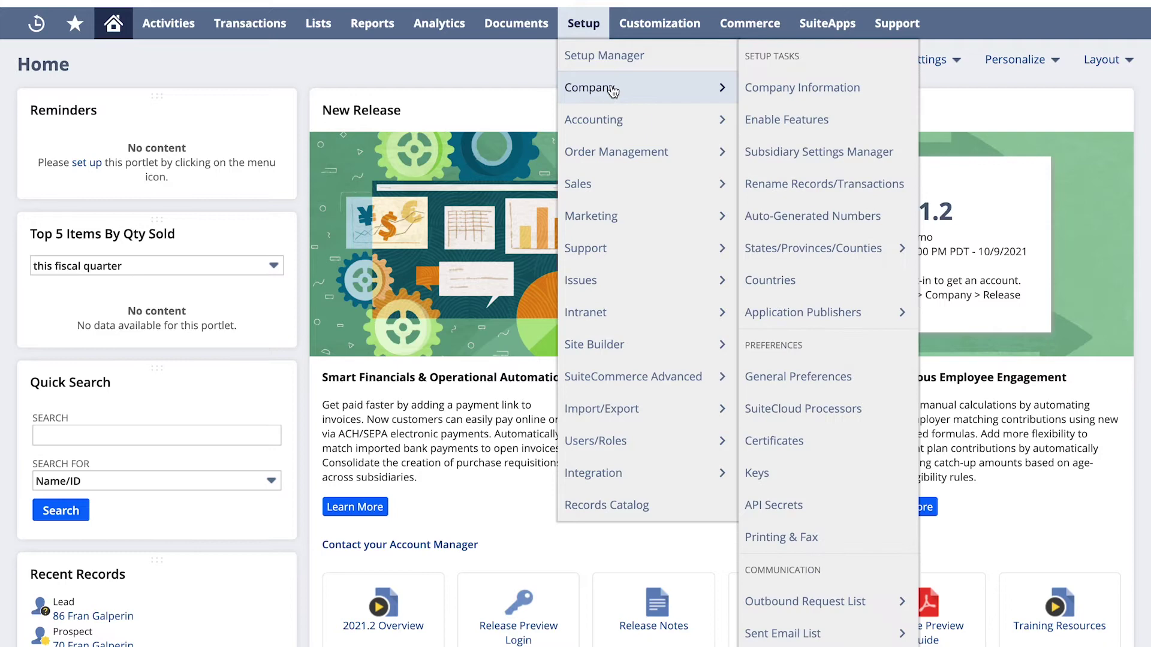
{"action": "left_click", "coordinate": [816, 120]}
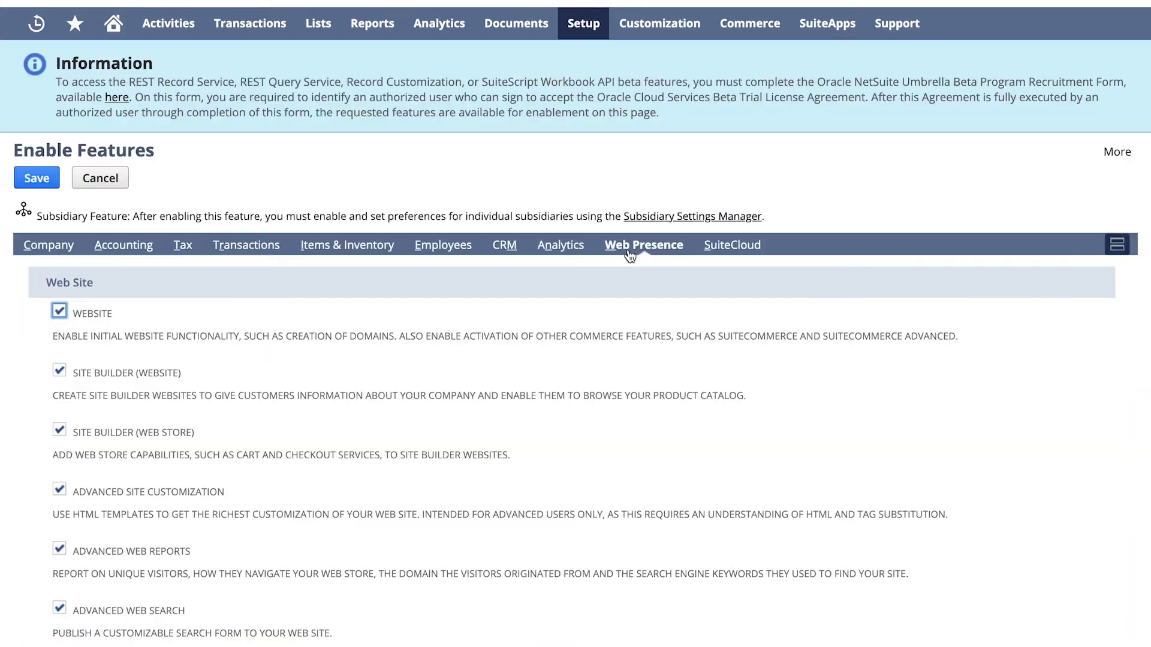
{"action": "scroll", "coordinate": [590, 333], "scroll_direction": "down", "scroll_amount": 6}
{"action": "scroll", "coordinate": [589, 321], "scroll_direction": "down", "scroll_amount": 5}
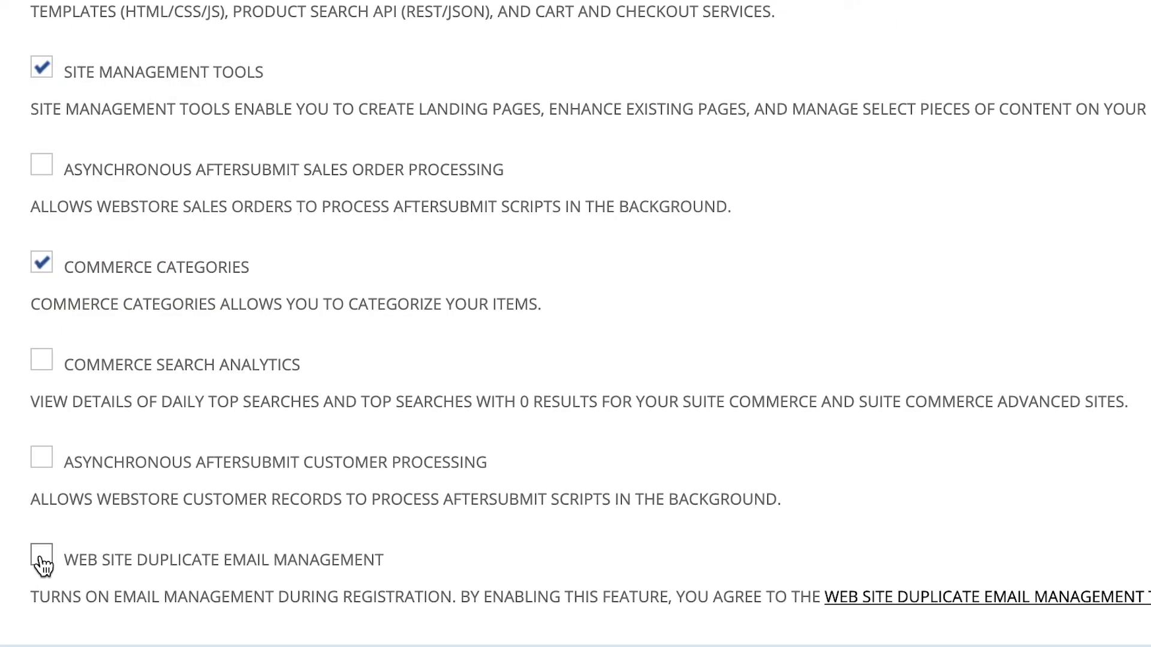
{"action": "left_click", "coordinate": [42, 564]}
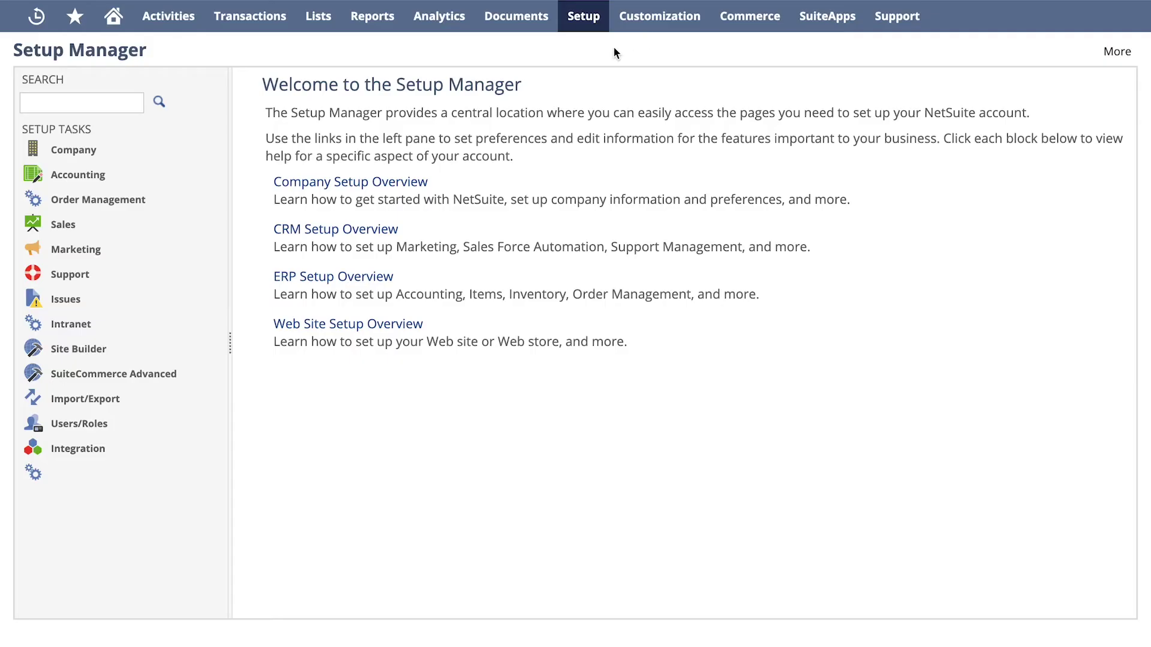
- In General Preferences, set Web Site Duplicate Email Management to Enable Duplicate Detection
{"action": "mouse_move", "coordinate": [583, 18]}
{"action": "mouse_move", "coordinate": [579, 87]}
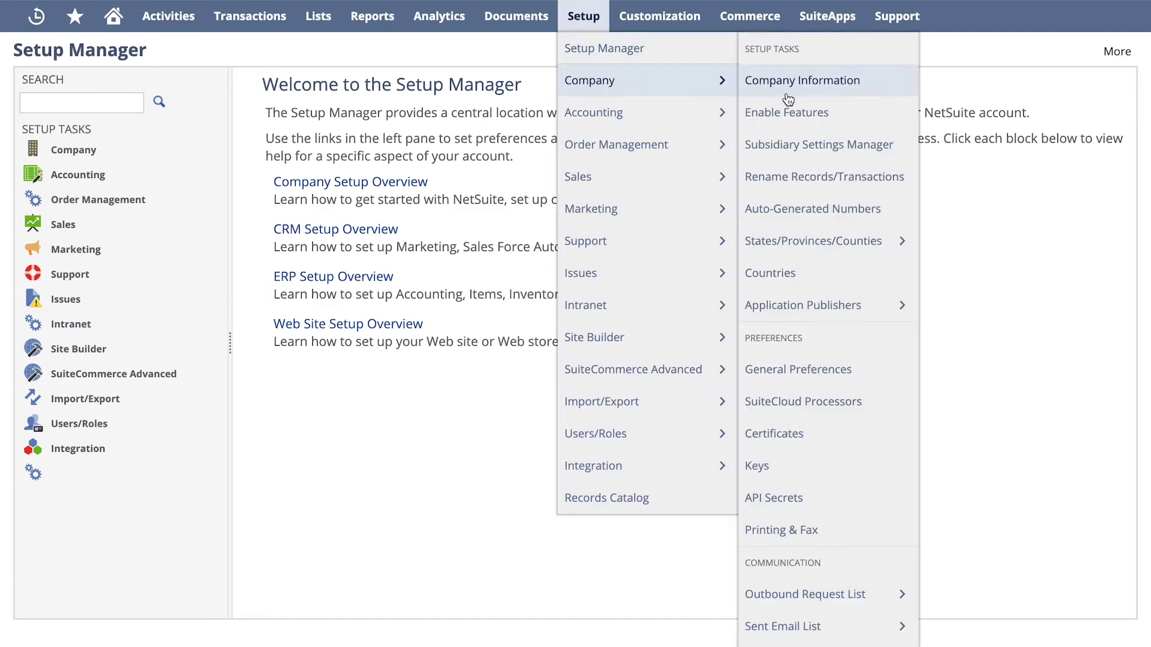
{"action": "left_click", "coordinate": [875, 381]}
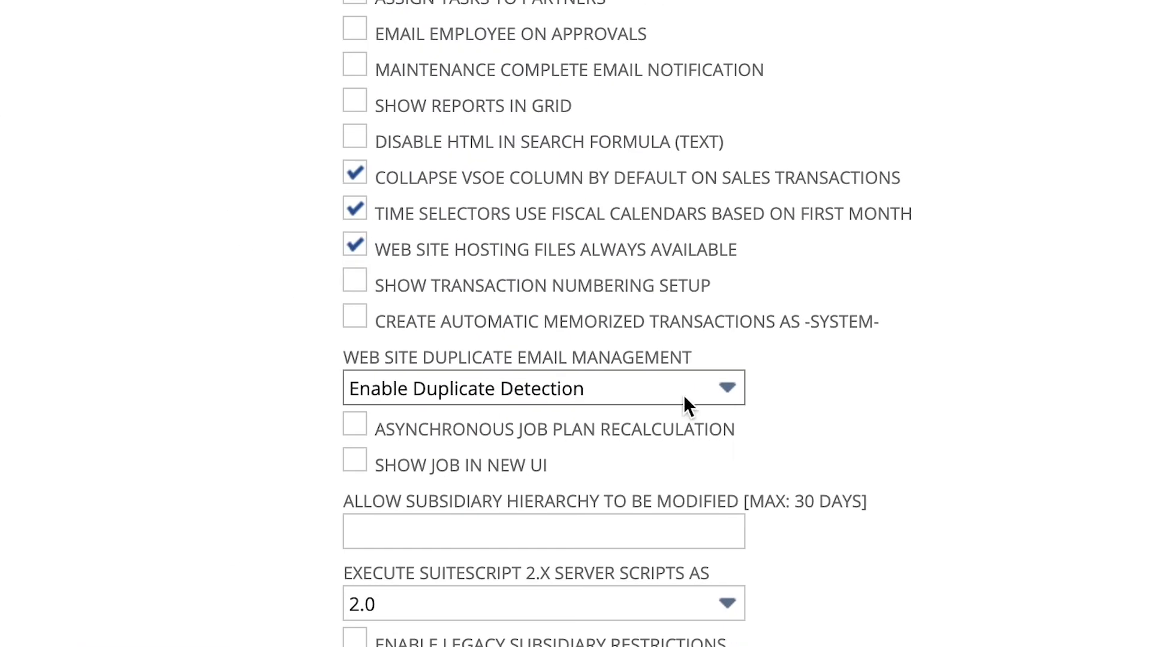
{"action": "left_click", "coordinate": [719, 391]}
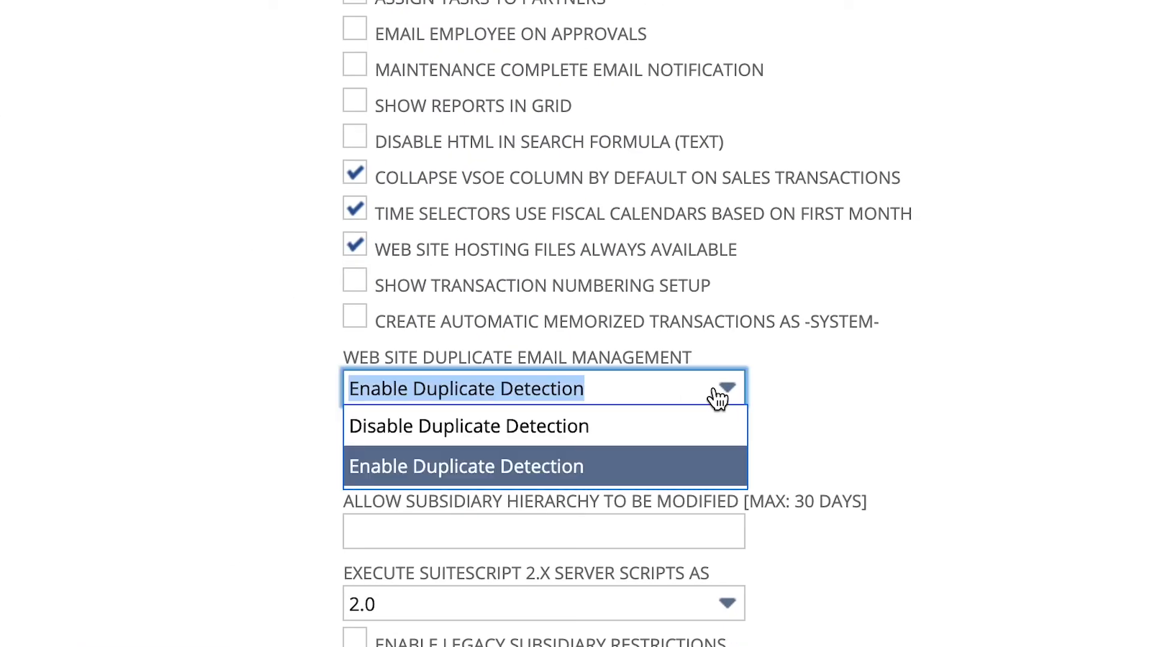
{"action": "left_click", "coordinate": [717, 392]}
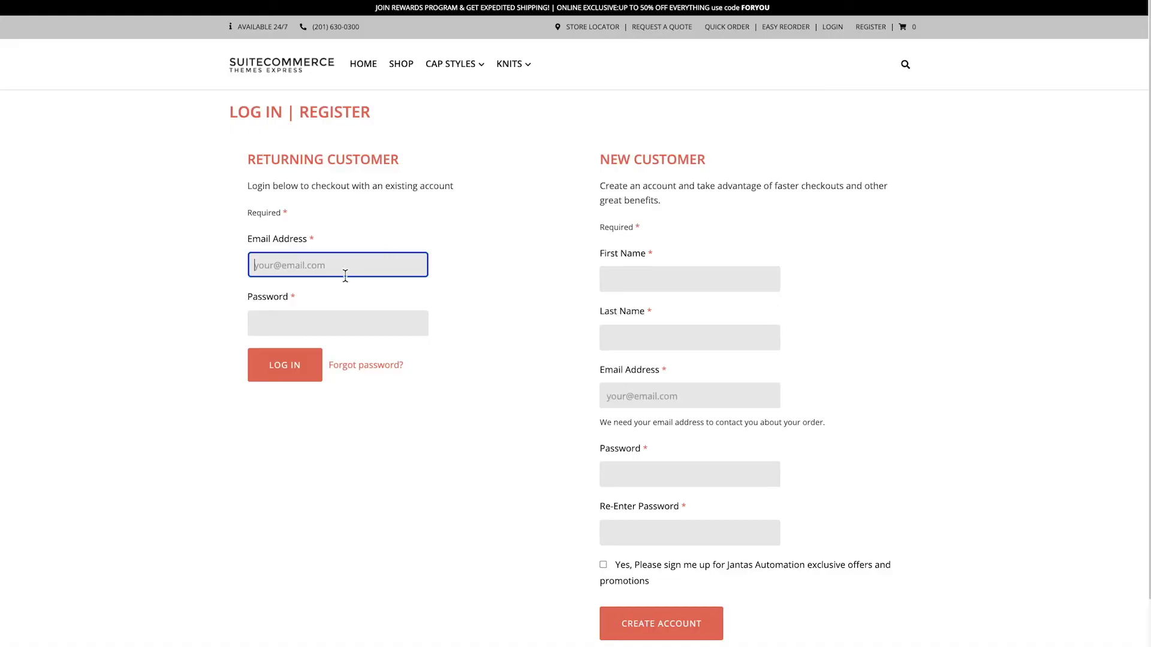
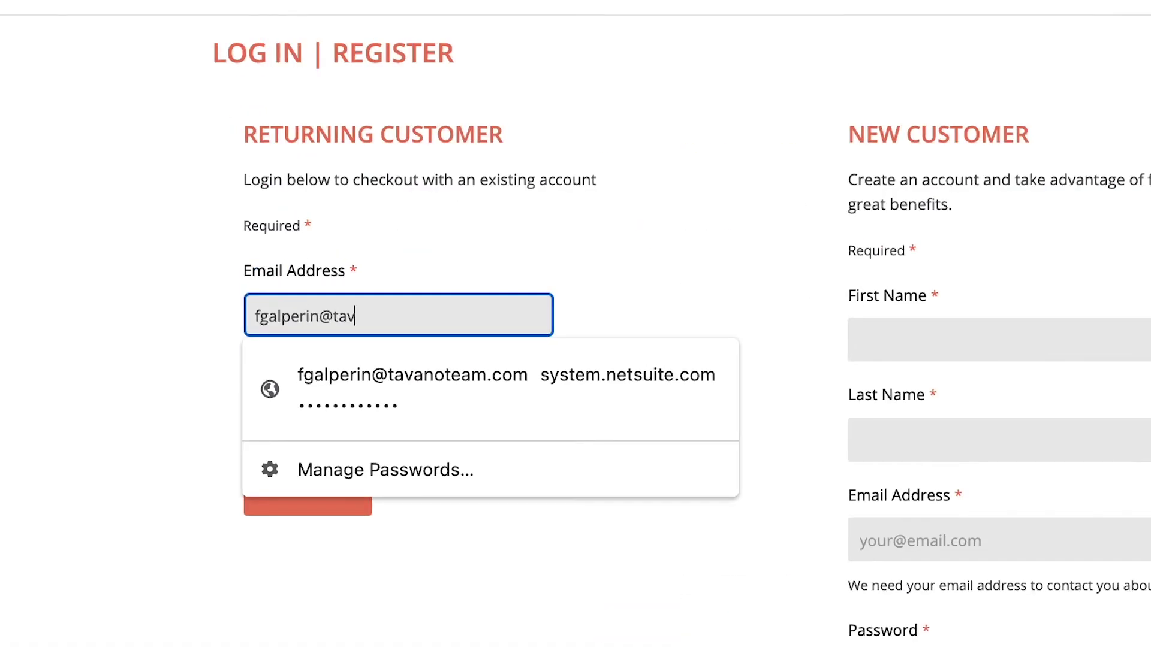
- Request a password-reset e-mail for the store account via Forgot password? and SEND EMAIL
{"action": "left_click", "coordinate": [599, 274]}
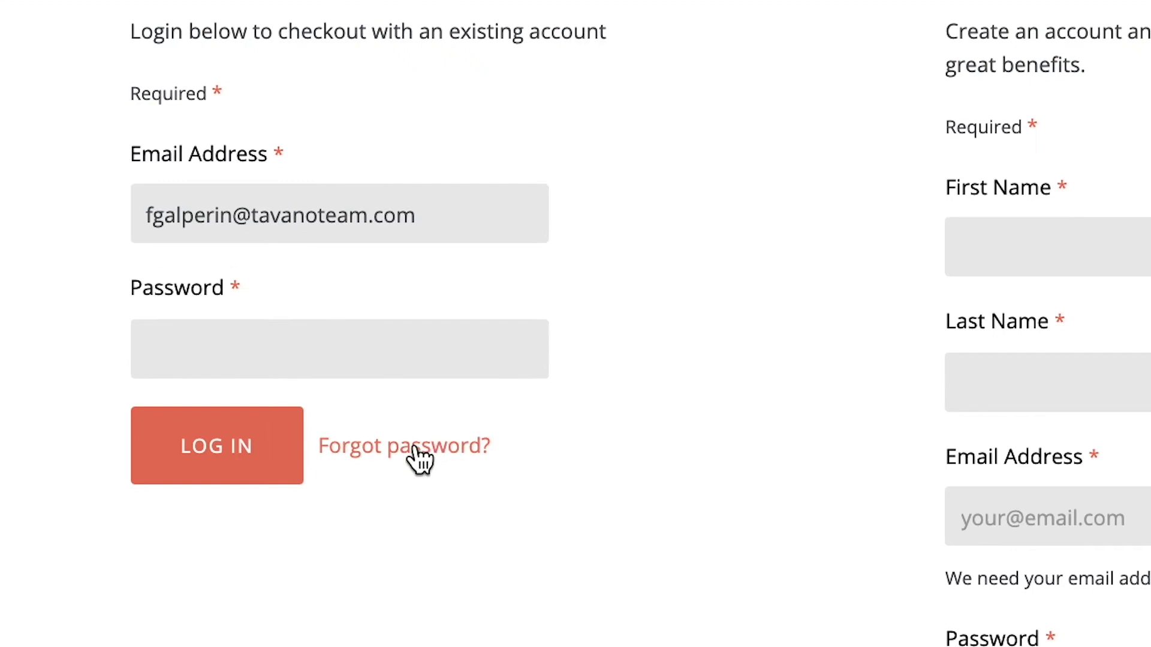
{"action": "left_click", "coordinate": [420, 458]}
{"action": "left_click", "coordinate": [362, 236]}
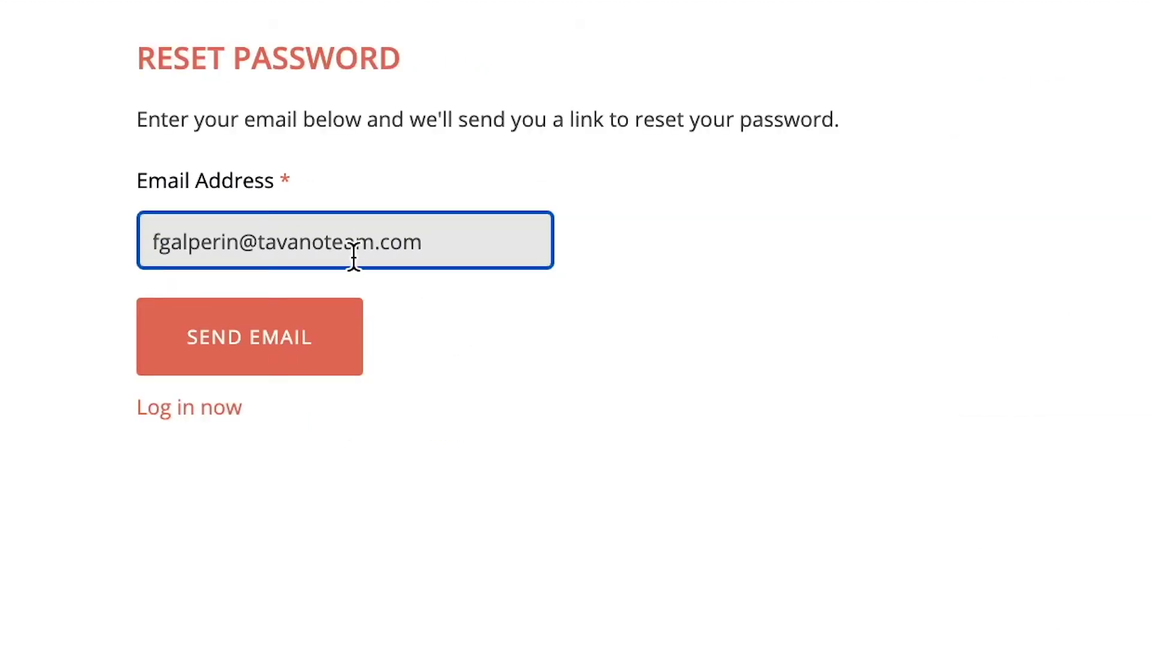
{"action": "left_click", "coordinate": [280, 327]}
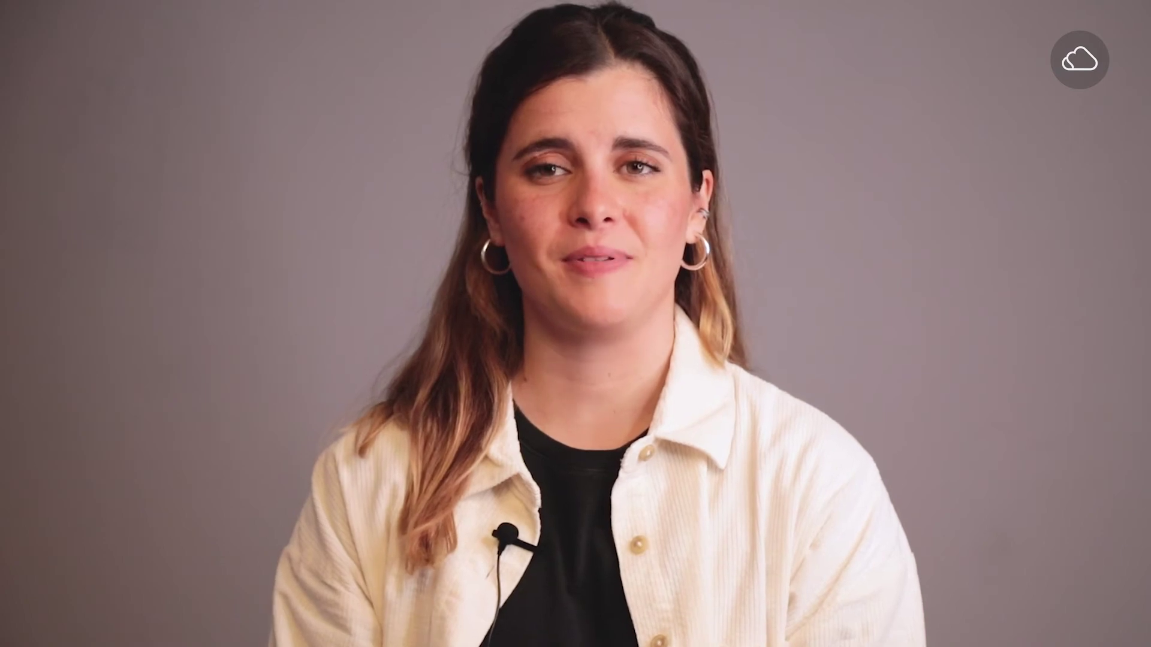
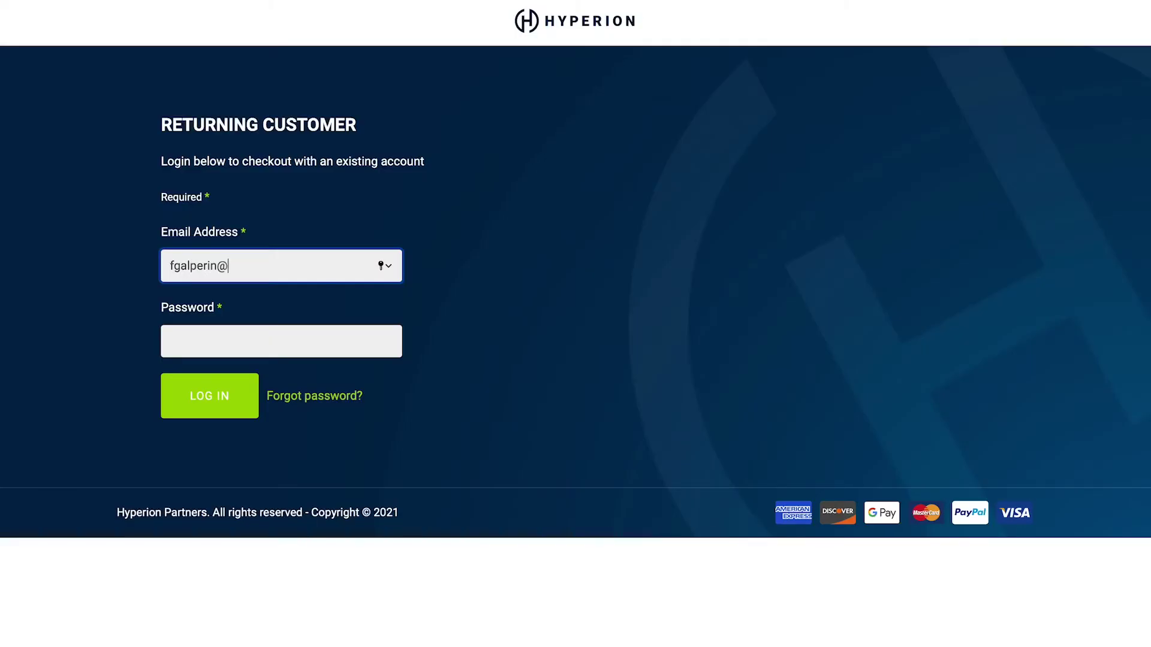
- Log in to the Hyperion example store with the account e-mail and password
{"action": "key", "text": "Tab"}
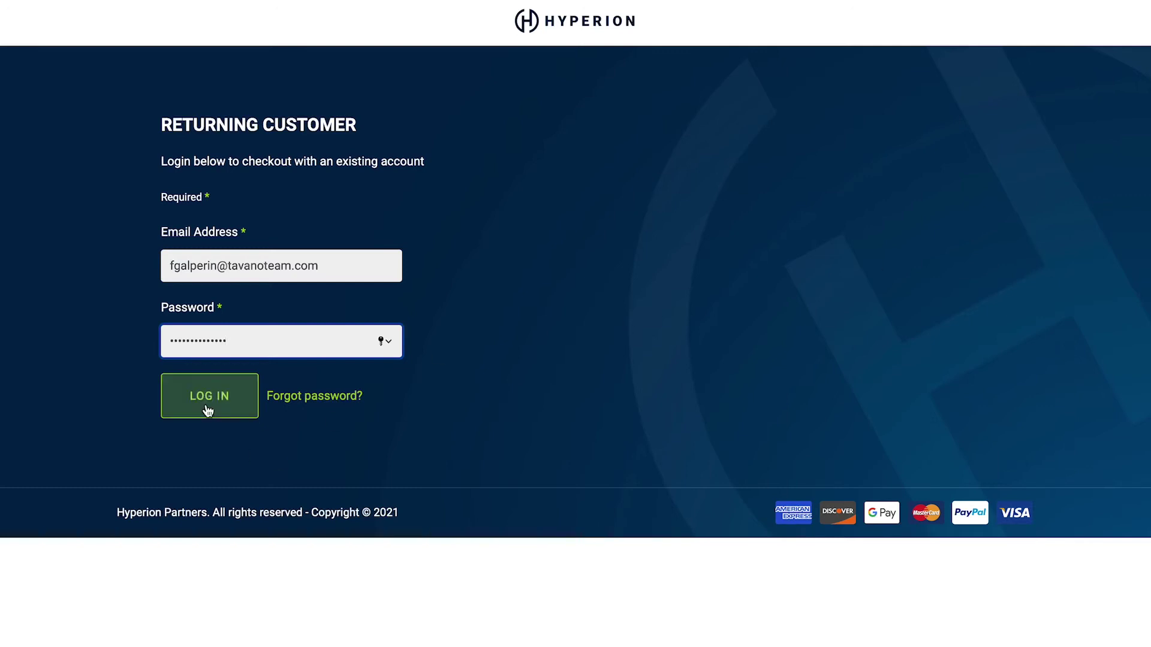
{"action": "left_click", "coordinate": [219, 414]}
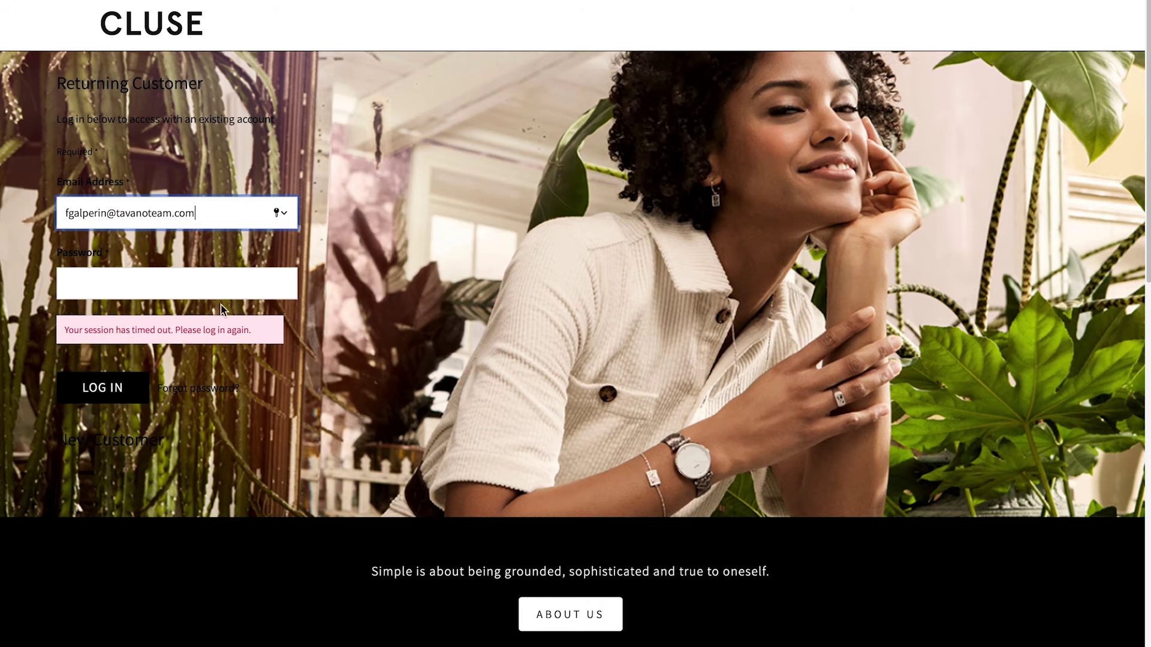
- Log in to the CLUSE example store and view its Register form with Company Name
{"action": "key", "text": "Tab"}
{"action": "type", "text": "•••"}
{"action": "key", "text": "Return"}
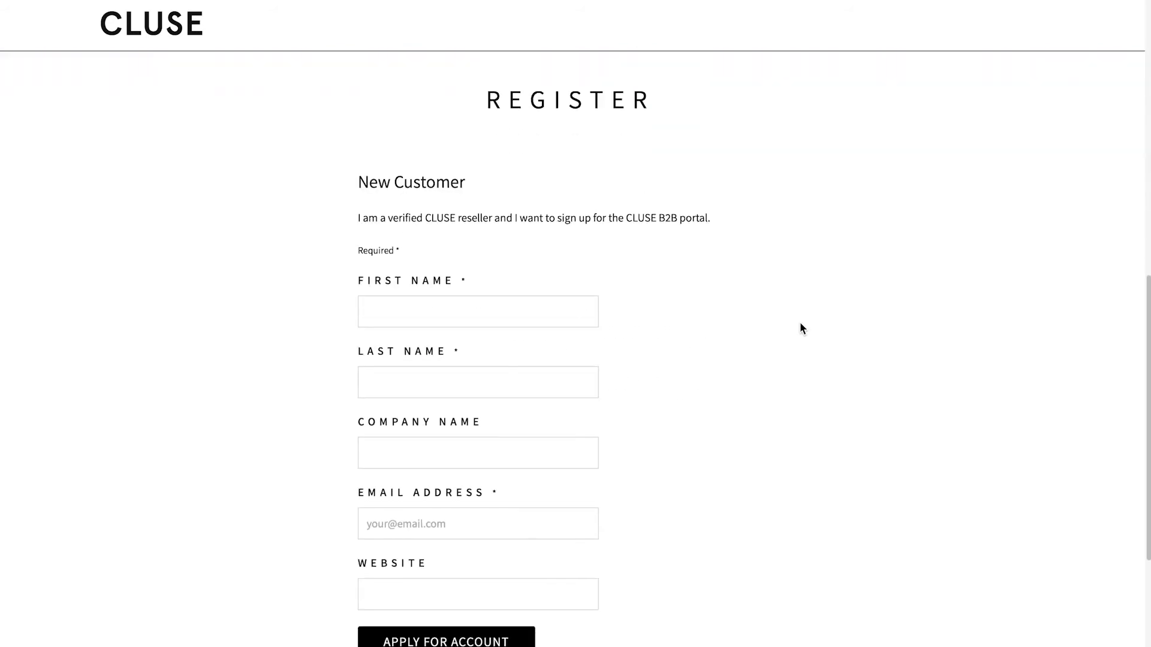
{"action": "scroll", "coordinate": [743, 271], "scroll_direction": "down", "scroll_amount": 1}
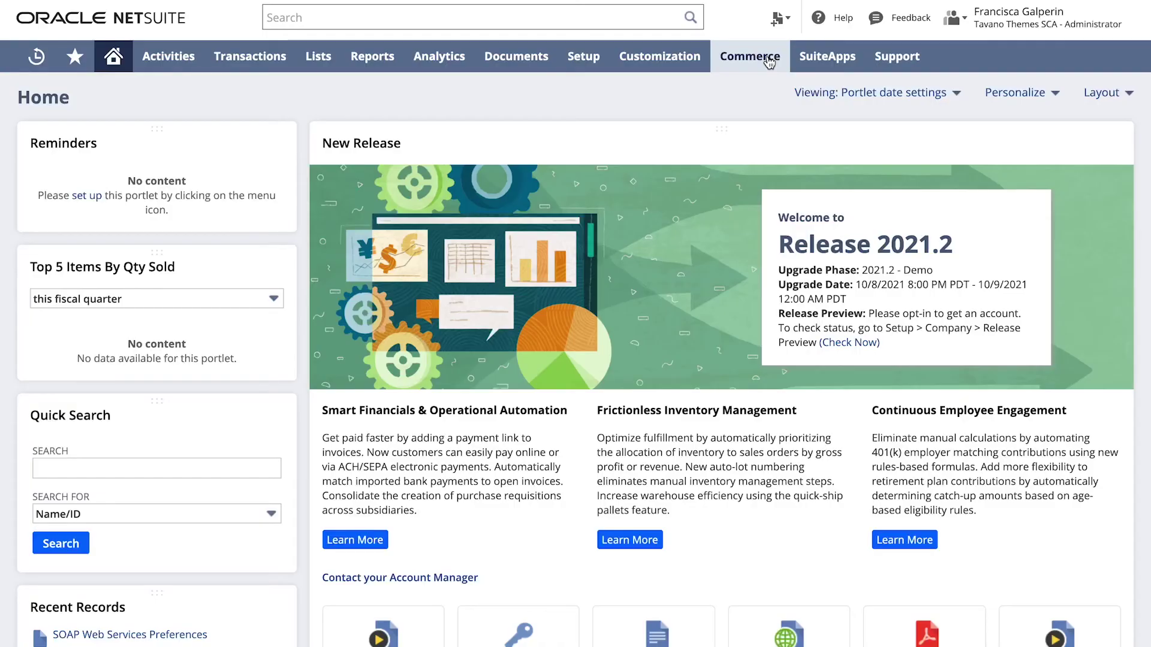
- Edit Jantas Automation and open Type of Customer Registration under the Shopping subtab's Registration Page
{"action": "mouse_move", "coordinate": [761, 57]}
{"action": "mouse_move", "coordinate": [778, 120]}
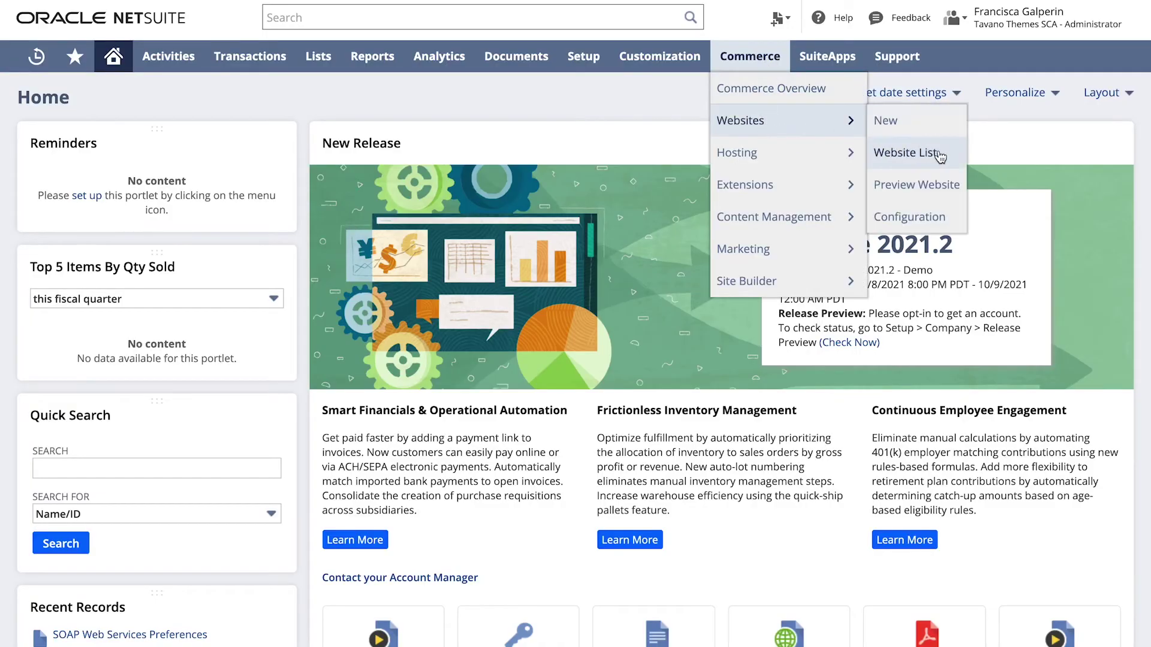
{"action": "left_click", "coordinate": [922, 147]}
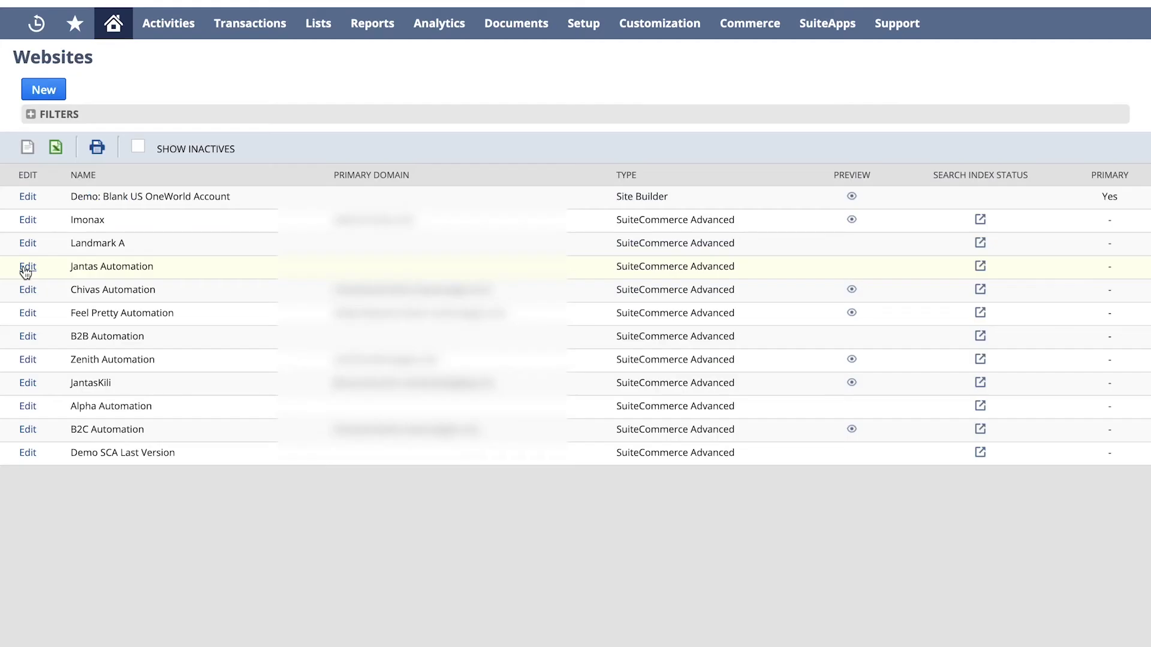
{"action": "left_click", "coordinate": [26, 268]}
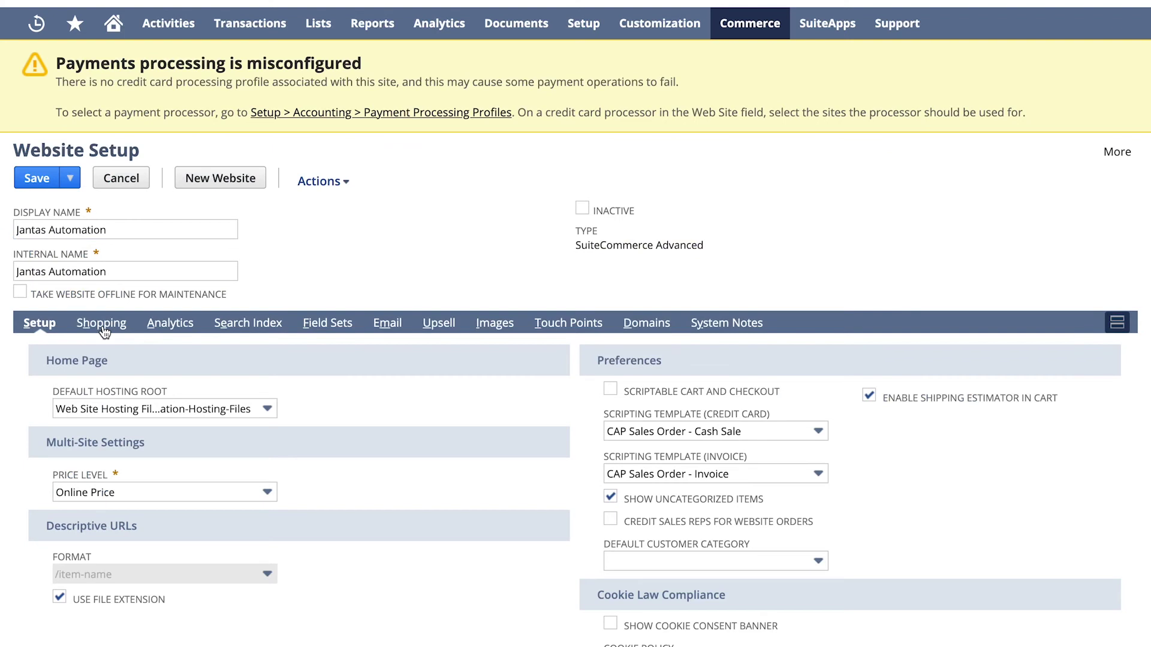
{"action": "left_click", "coordinate": [101, 327]}
{"action": "scroll", "coordinate": [477, 509], "scroll_direction": "down", "scroll_amount": 5}
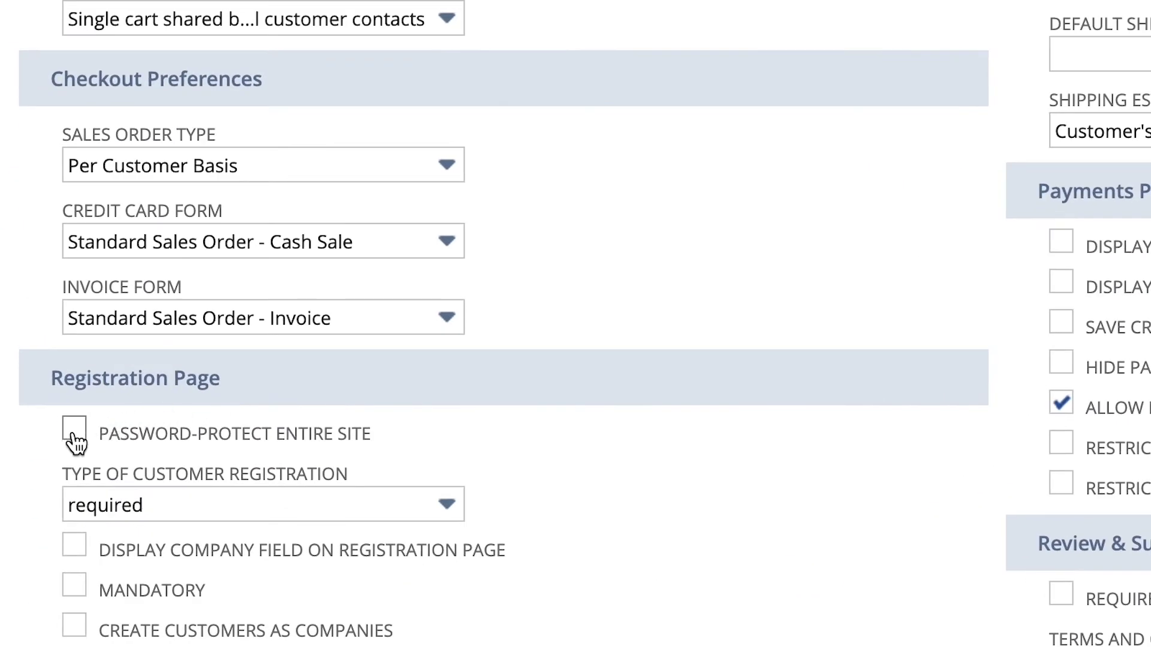
{"action": "left_click", "coordinate": [447, 504]}
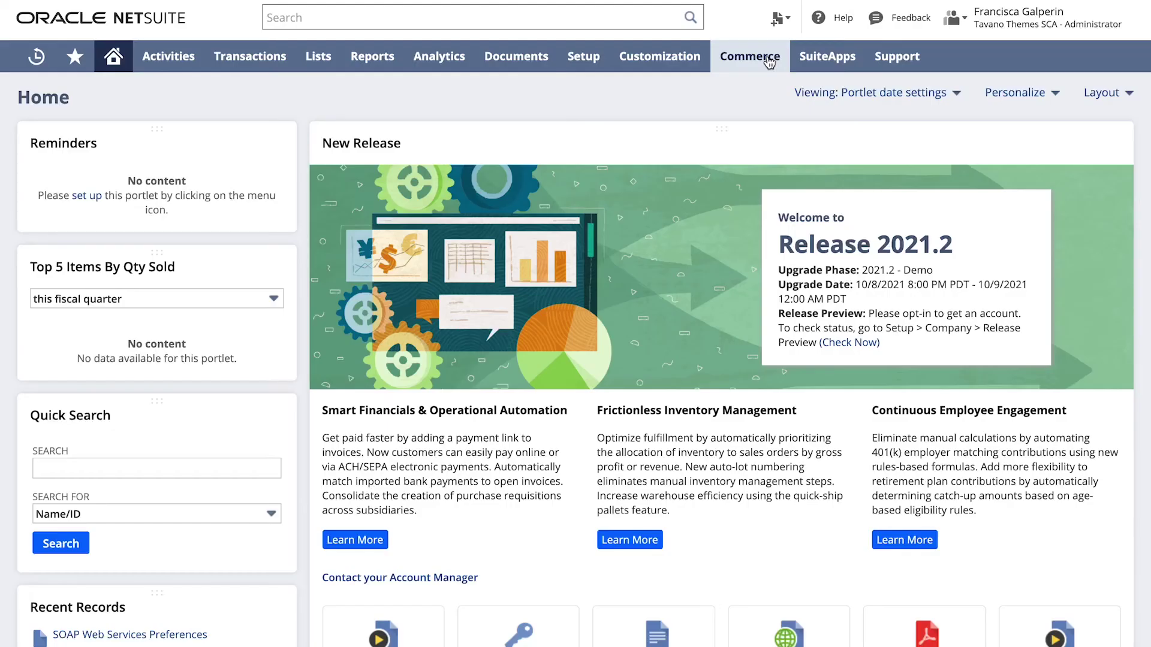
- Reopen the Jantas Automation website record and review its Registration Page company field options
{"action": "mouse_move", "coordinate": [769, 63]}
{"action": "mouse_move", "coordinate": [764, 127]}
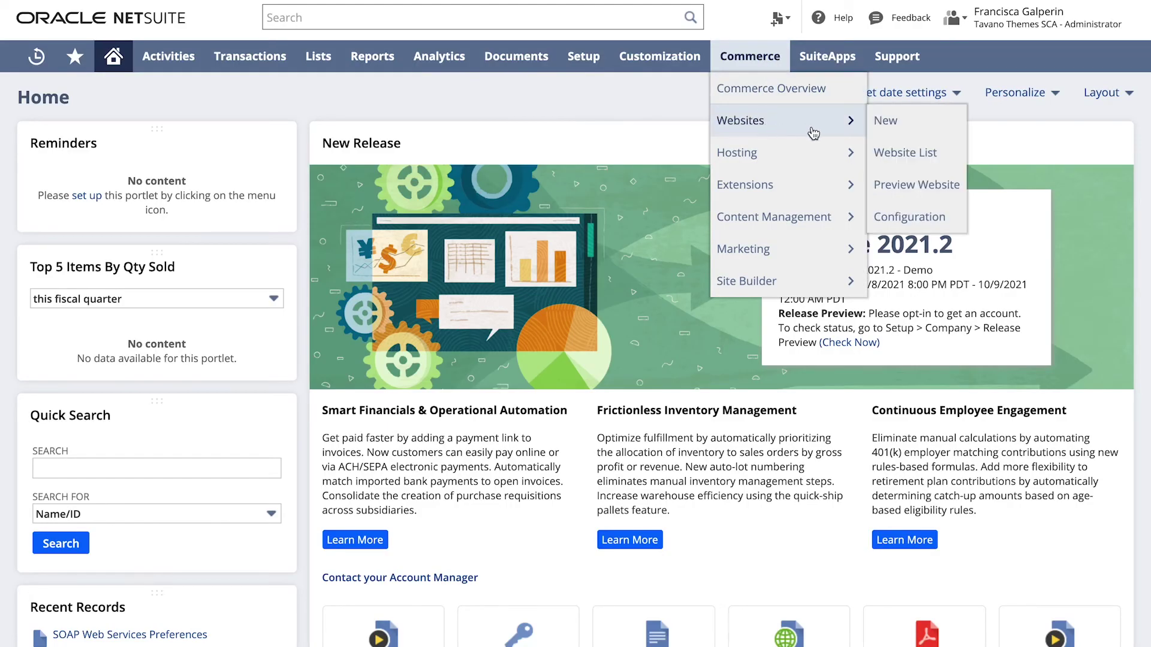
{"action": "left_click", "coordinate": [905, 153]}
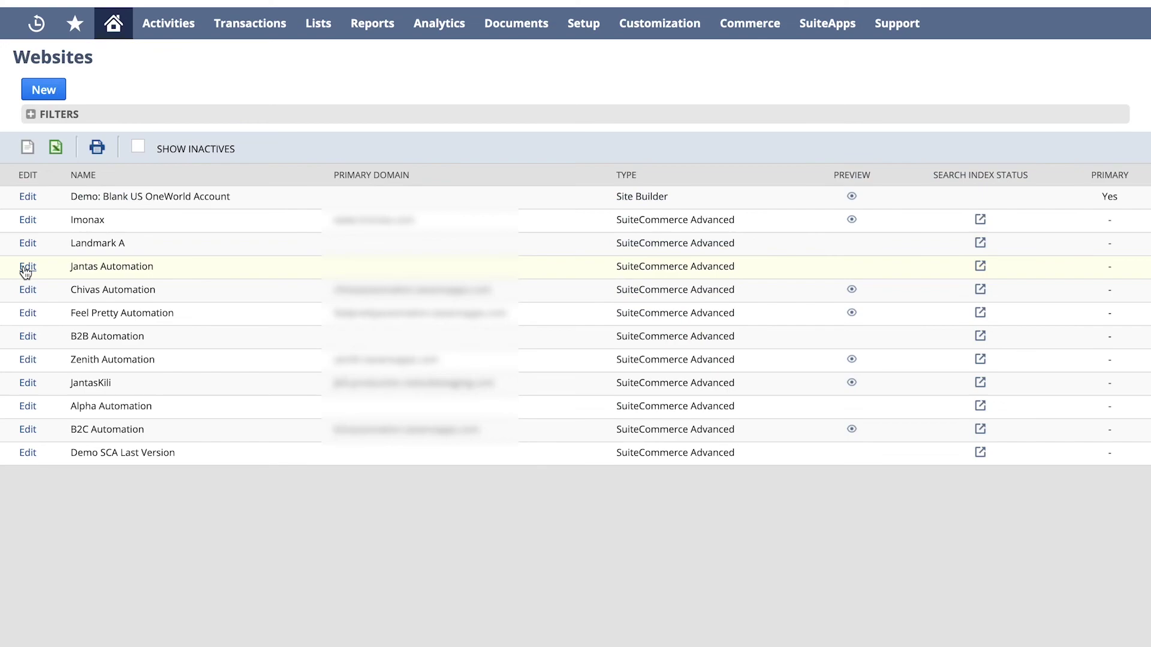
{"action": "left_click", "coordinate": [27, 267]}
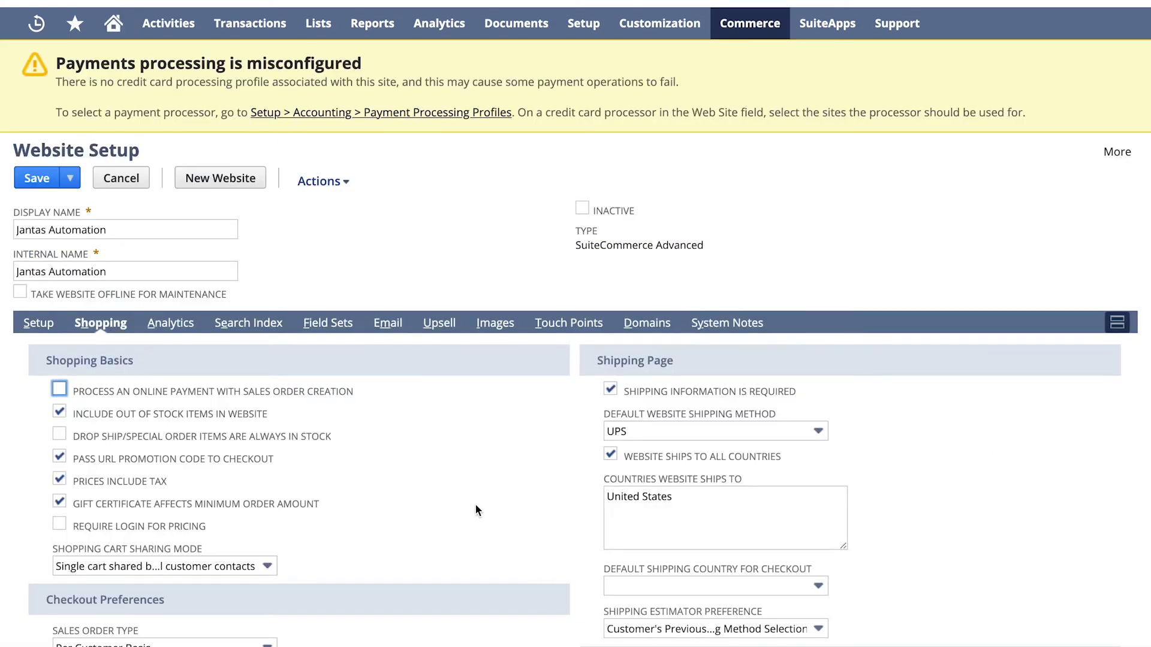
{"action": "scroll", "coordinate": [477, 503], "scroll_direction": "down", "scroll_amount": 5}
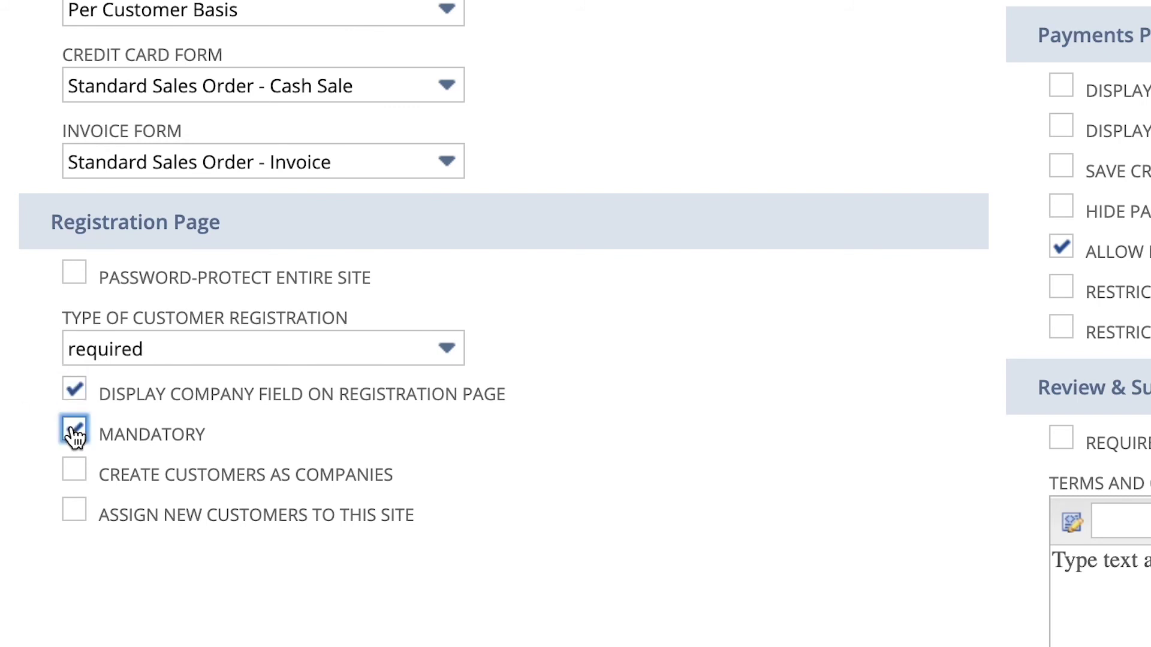
{"action": "scroll", "coordinate": [8, 446], "scroll_direction": "up", "scroll_amount": 1}
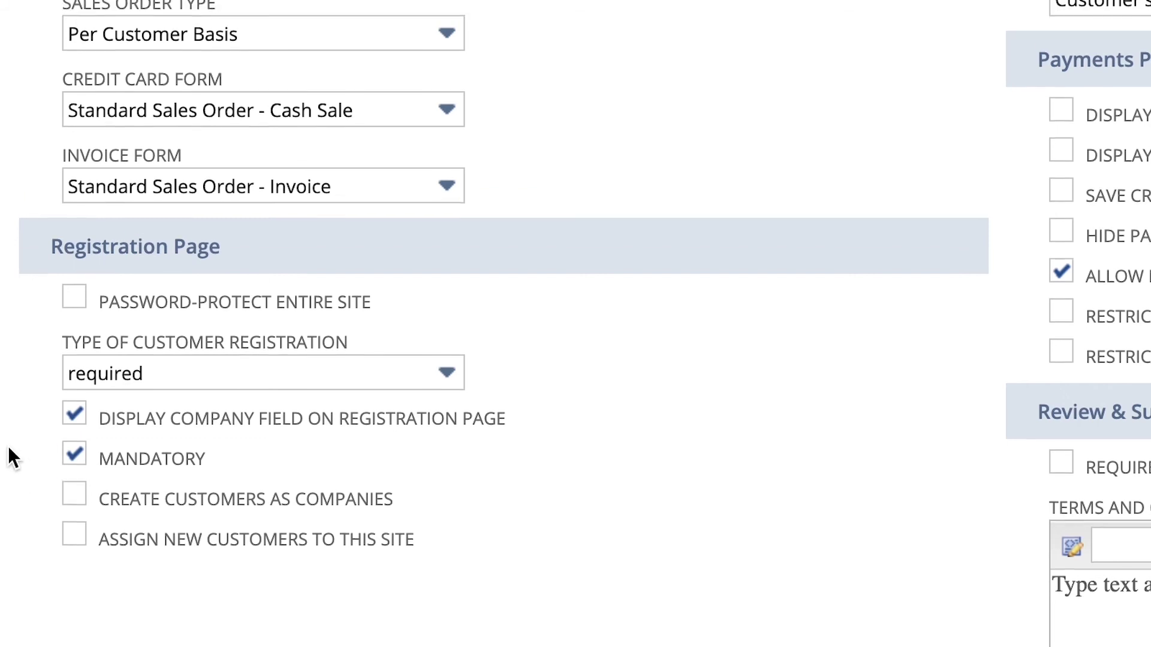